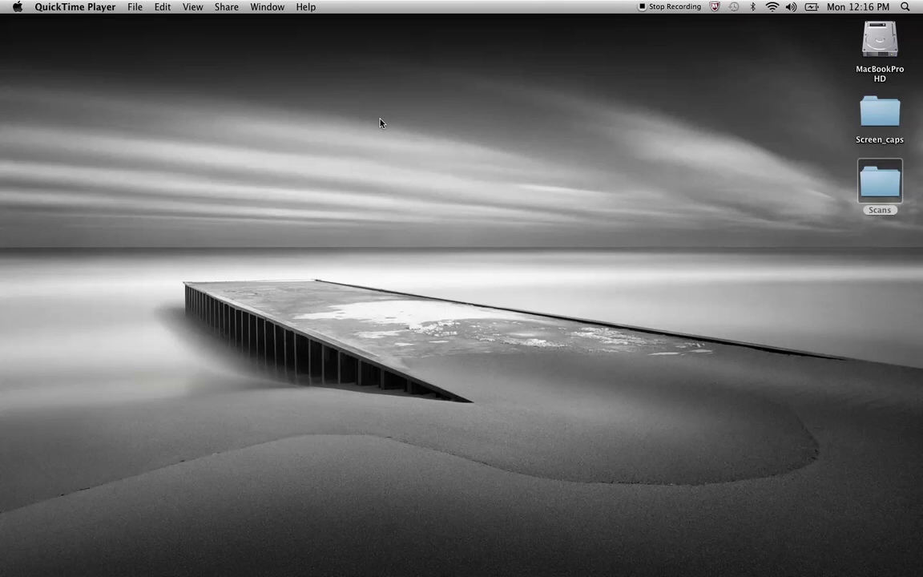
Launch EPSON Scan from the Applications folder in Finder
key(super+Tab)
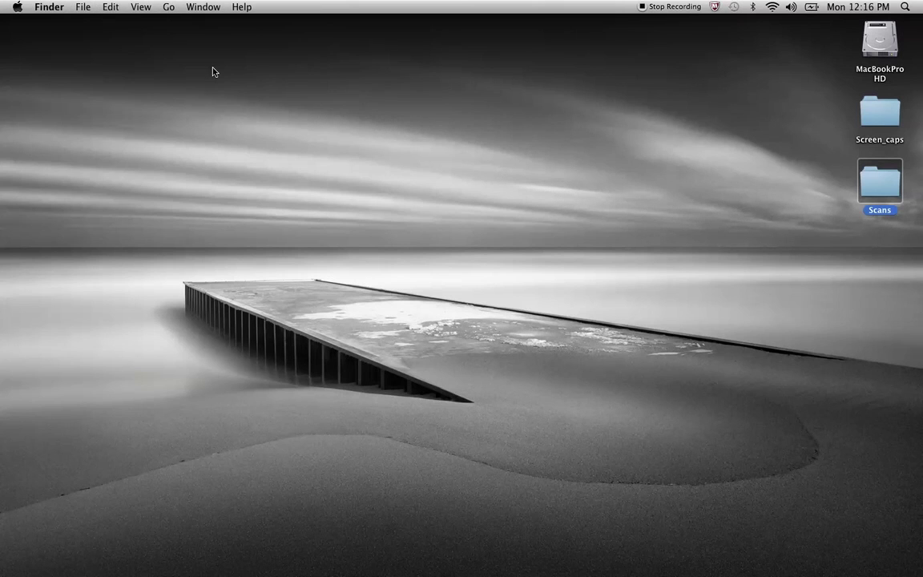
mouse_move(921, 325)
click(178, 88)
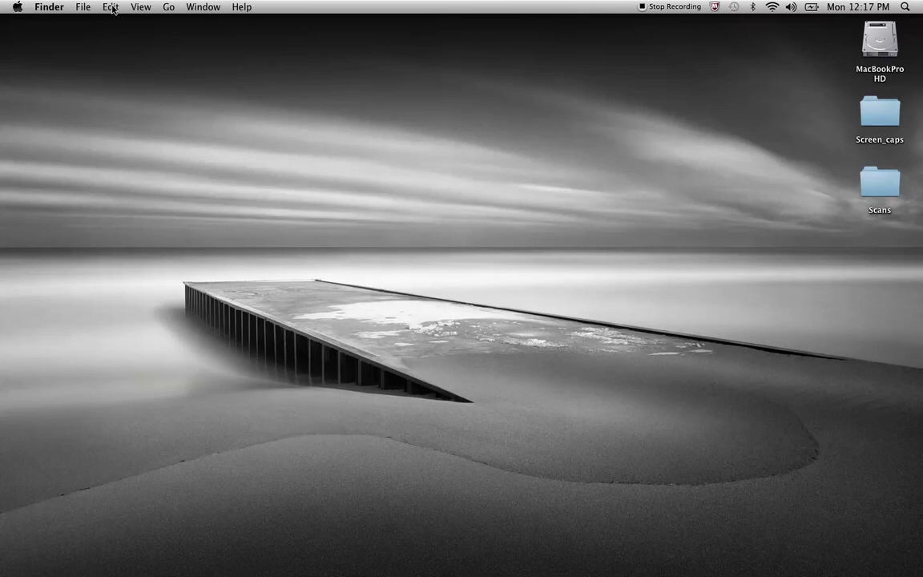
click(169, 8)
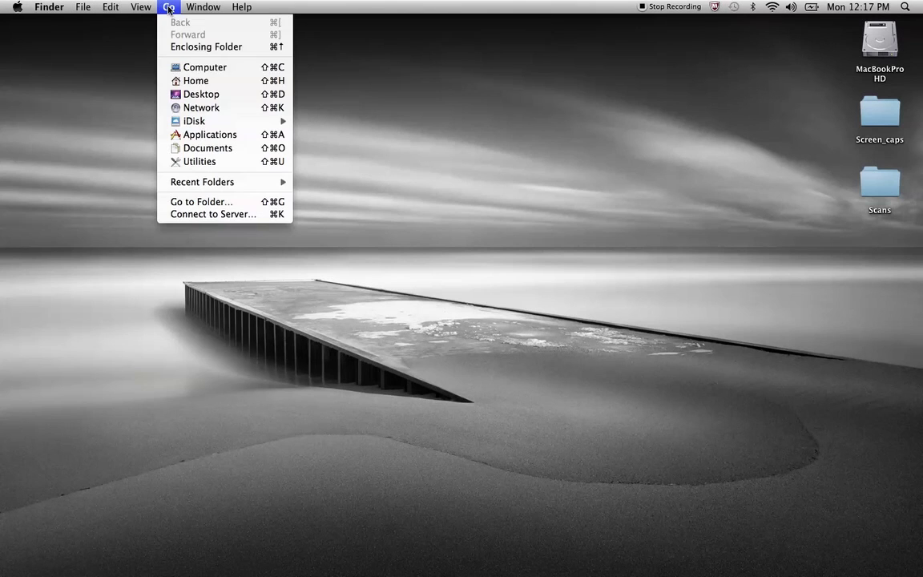
click(276, 137)
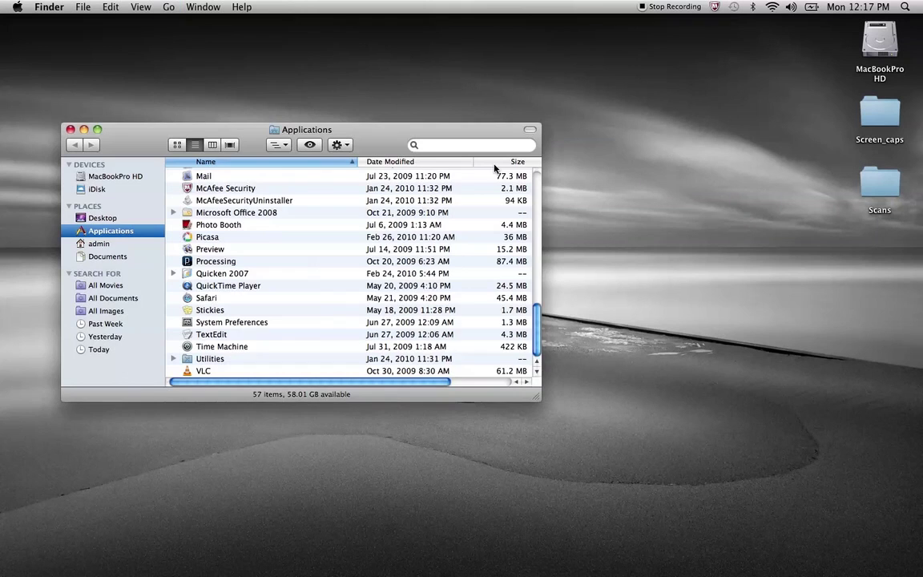
scroll(433, 283, up, 15)
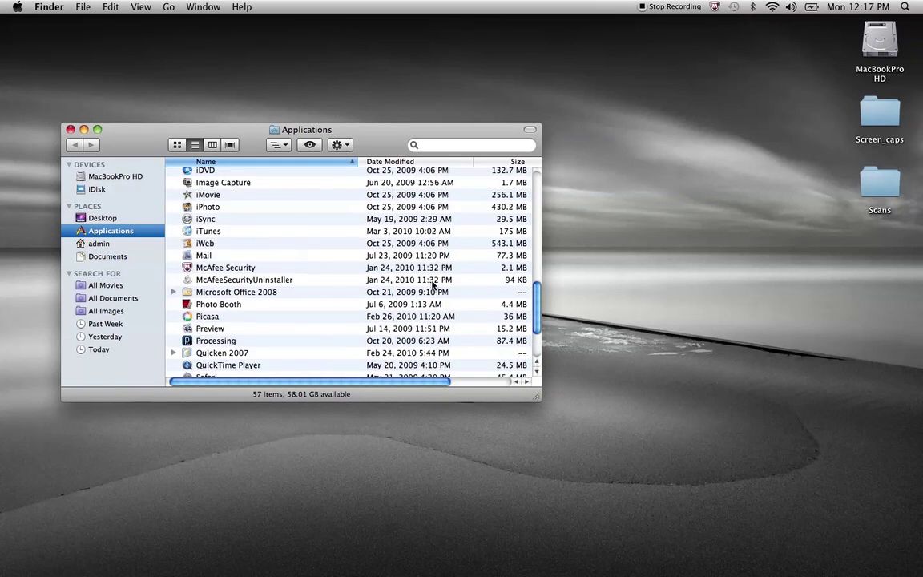
scroll(303, 266, down, 4)
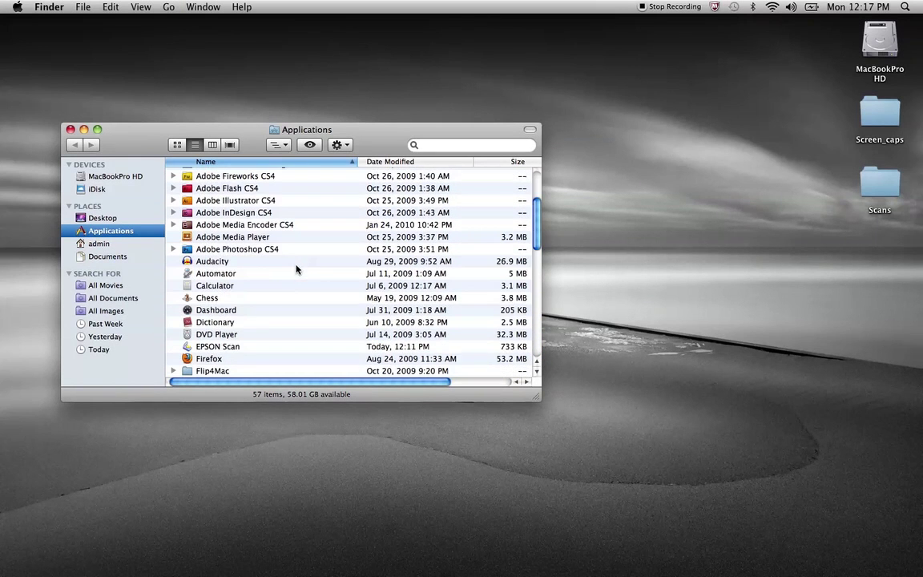
double_click(236, 347)
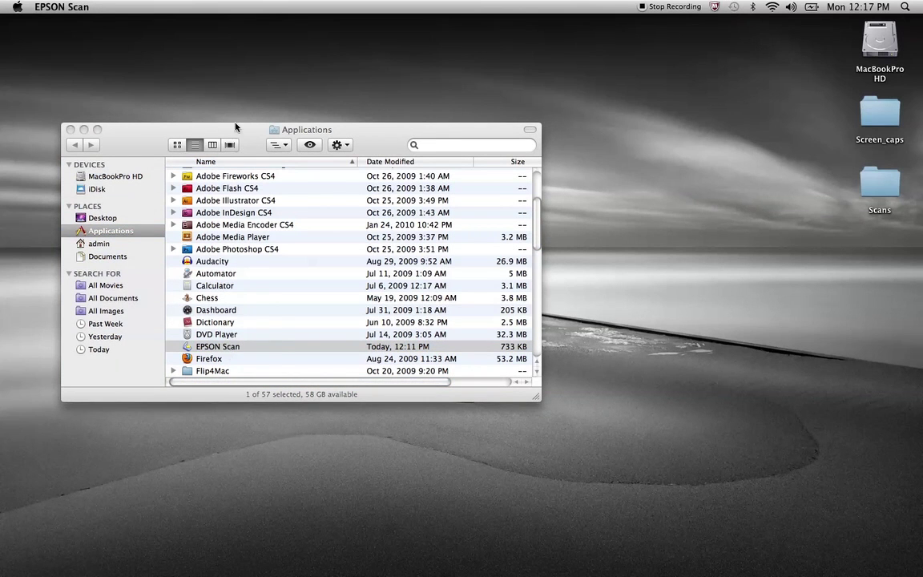
Close the Applications window and bring EPSON Scan to the front
click(360, 131)
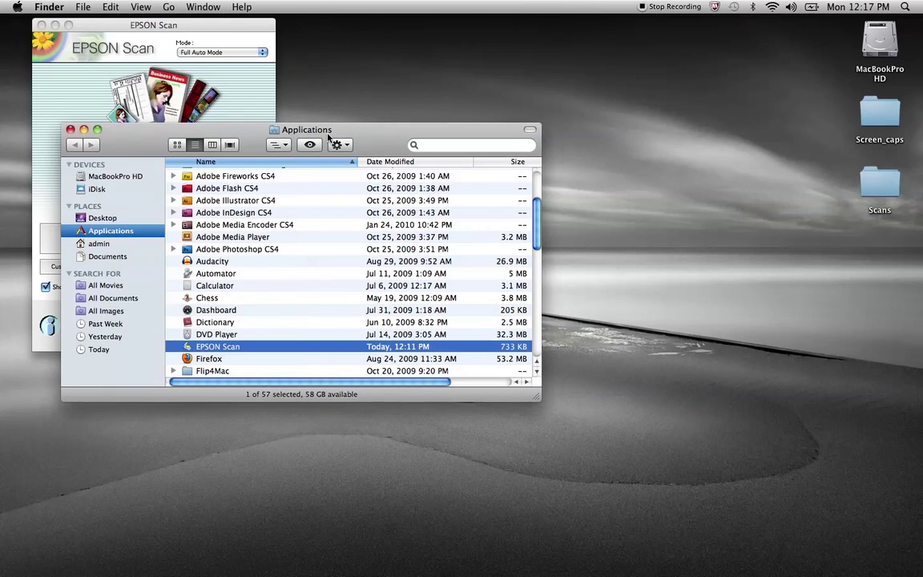
click(70, 129)
click(160, 25)
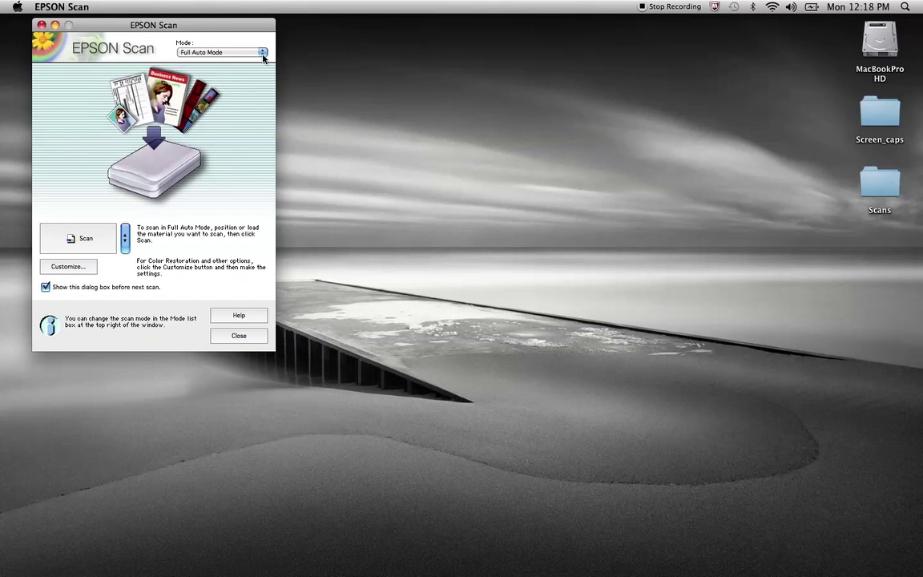
Switch the scan mode from Full Auto Mode to Home Mode
click(240, 51)
click(191, 44)
click(237, 54)
click(237, 58)
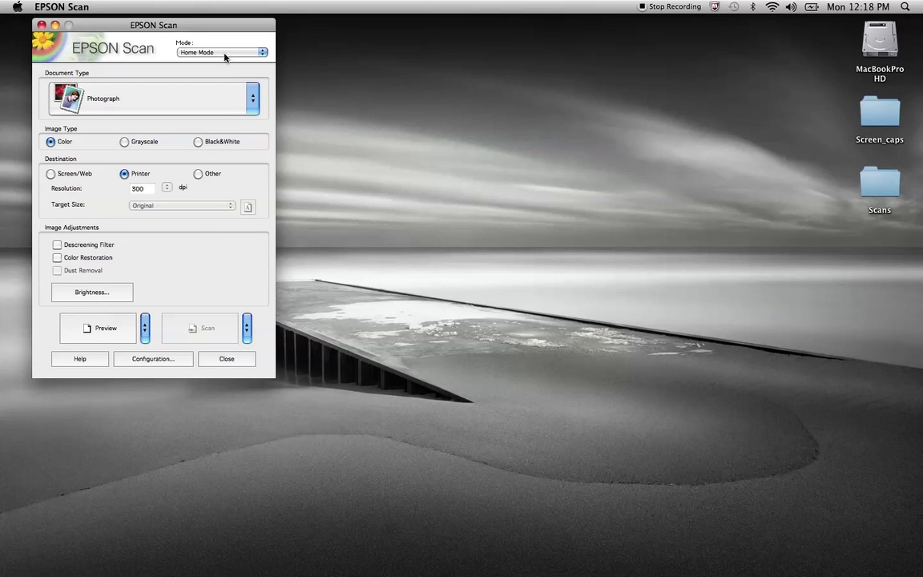
Set the scan mode to Professional Mode
click(225, 53)
click(251, 62)
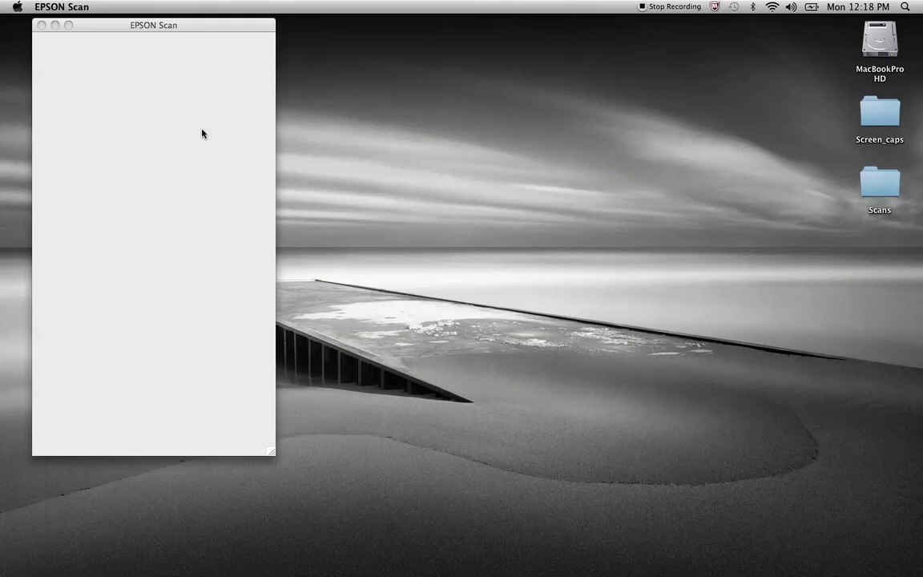
click(221, 53)
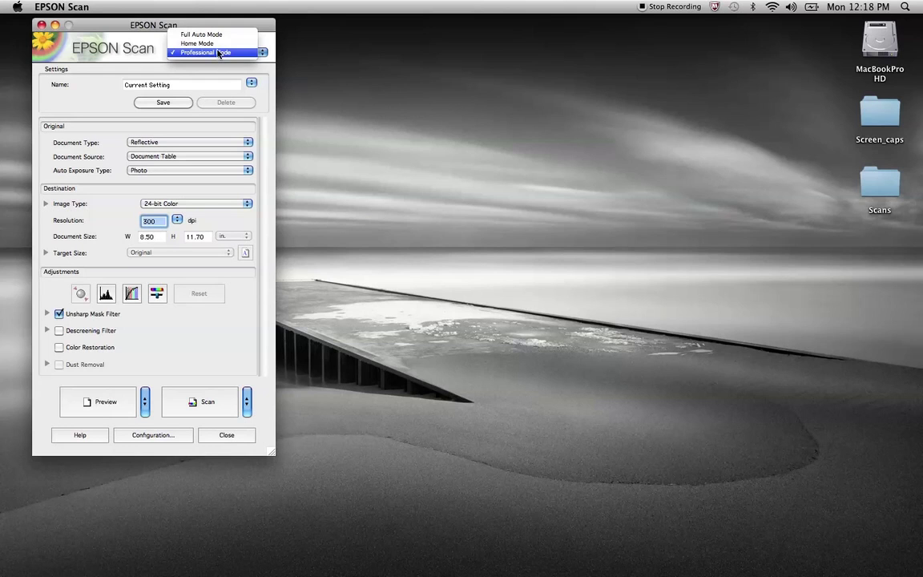
click(140, 59)
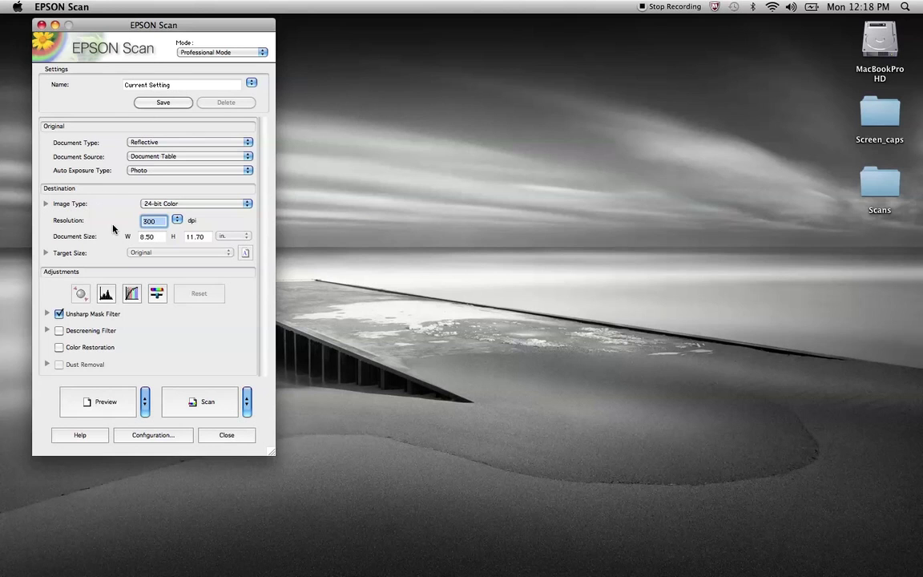
Try Film as the document type, then return it to Reflective
click(176, 141)
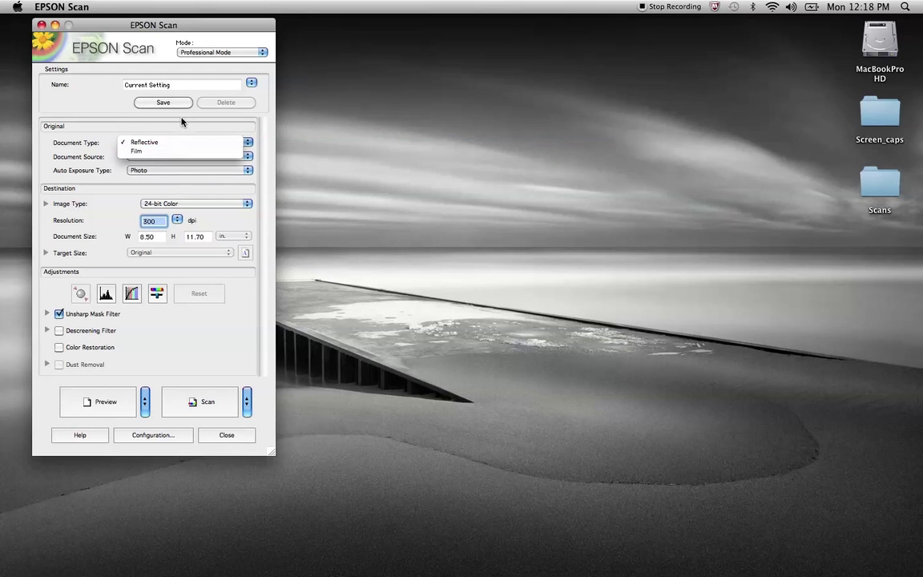
click(164, 126)
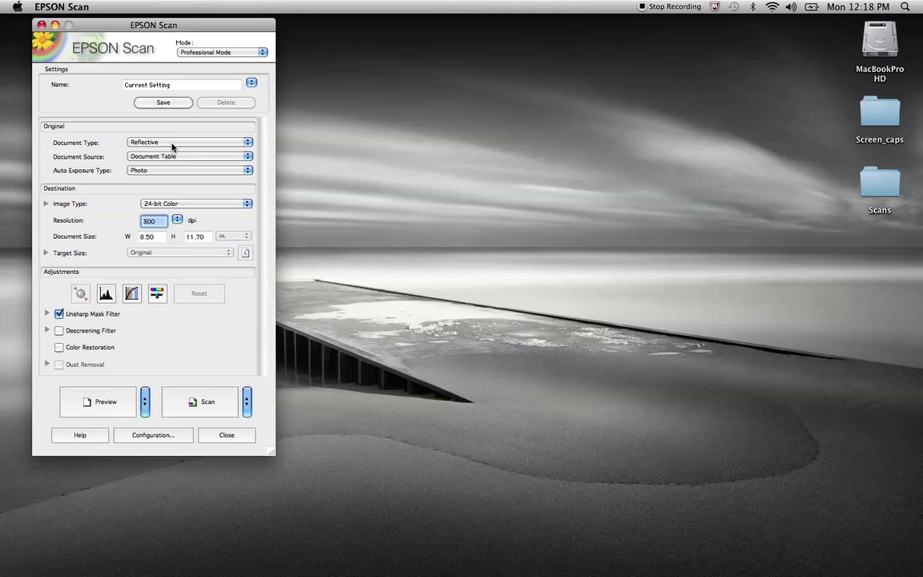
click(173, 146)
click(135, 154)
click(189, 143)
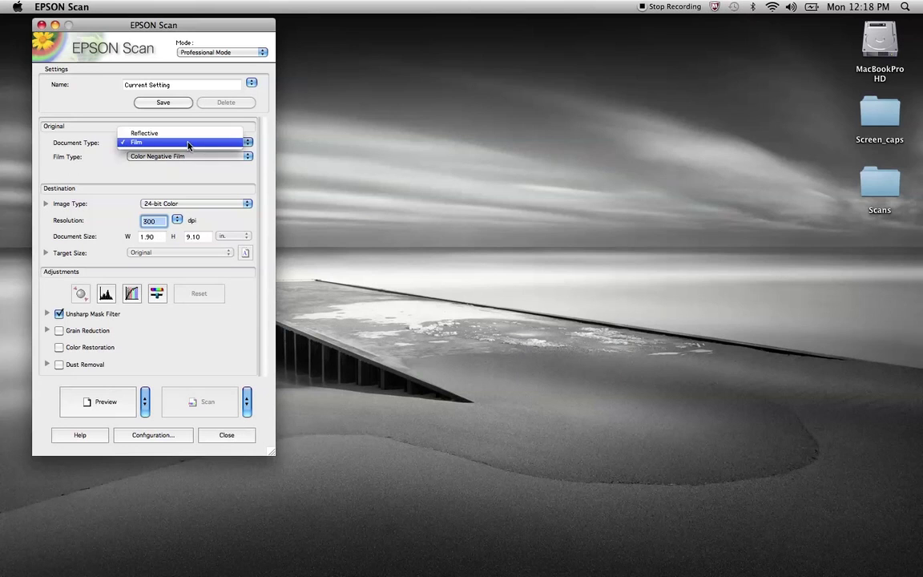
click(145, 133)
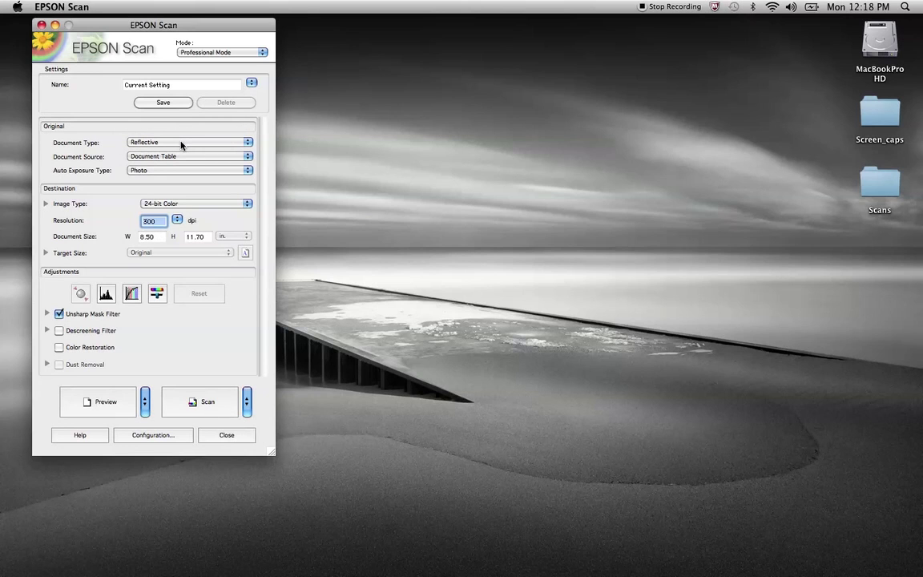
click(167, 143)
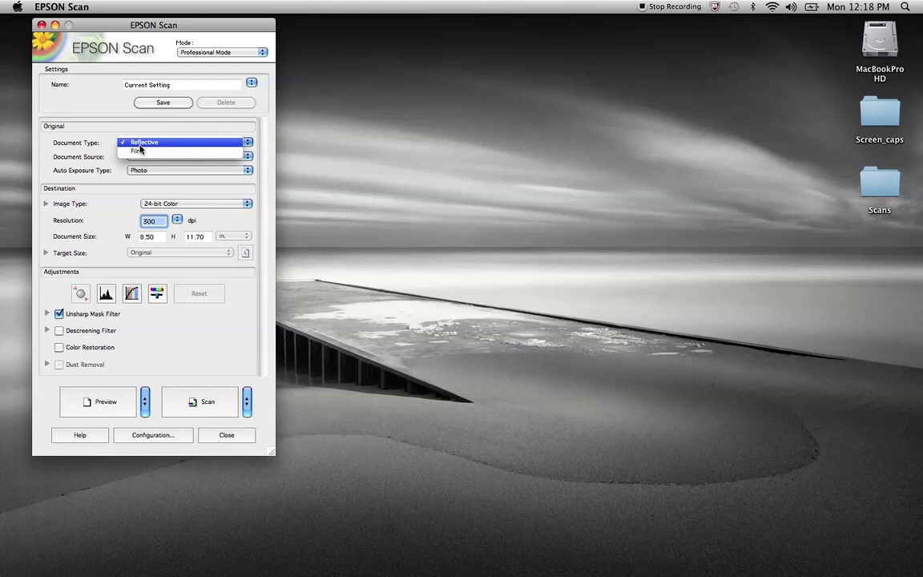
click(139, 144)
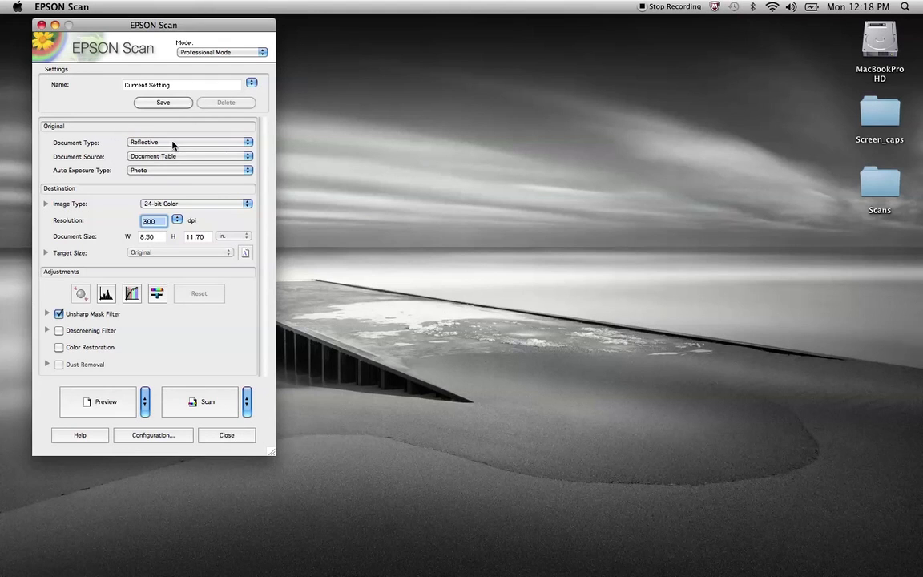
Try Document as the auto exposure type, then return it to Photo
click(128, 171)
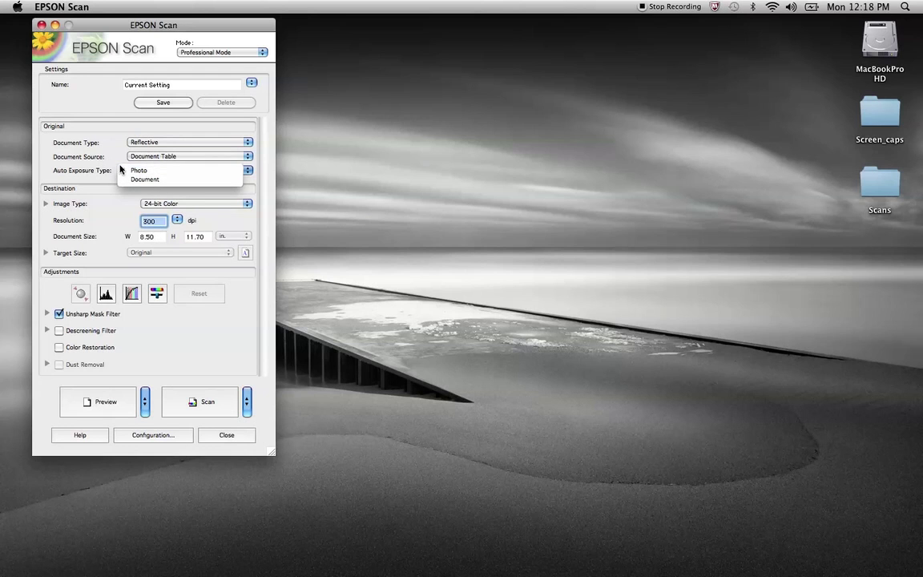
click(84, 156)
click(133, 173)
click(136, 179)
click(183, 171)
click(181, 161)
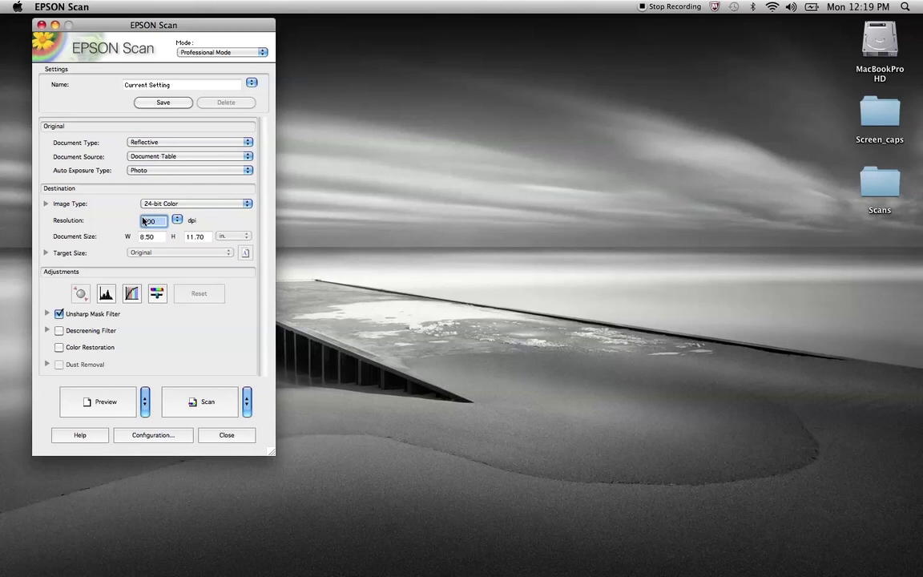
Examine the additional options under Image Type and Target Size, collapsing each group again
click(46, 204)
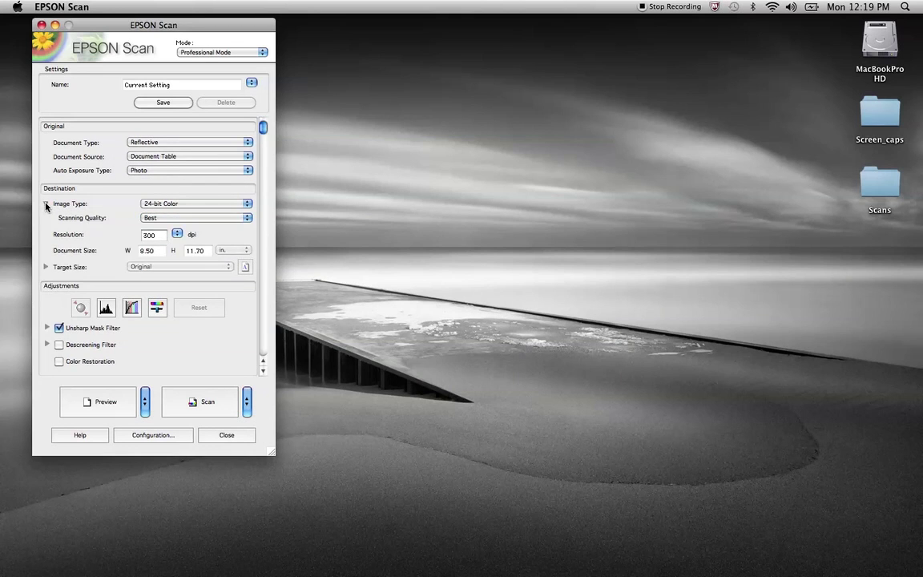
click(46, 205)
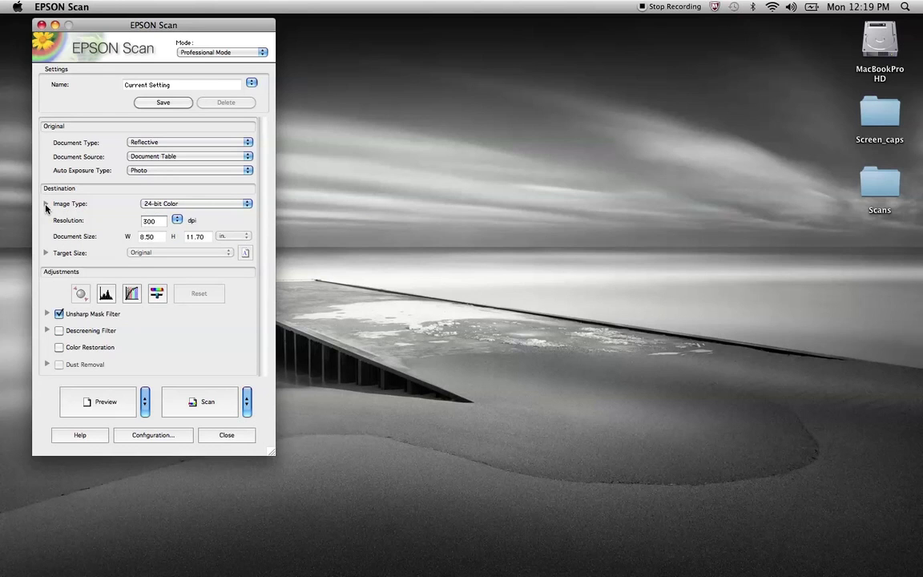
click(46, 204)
click(46, 204)
click(46, 253)
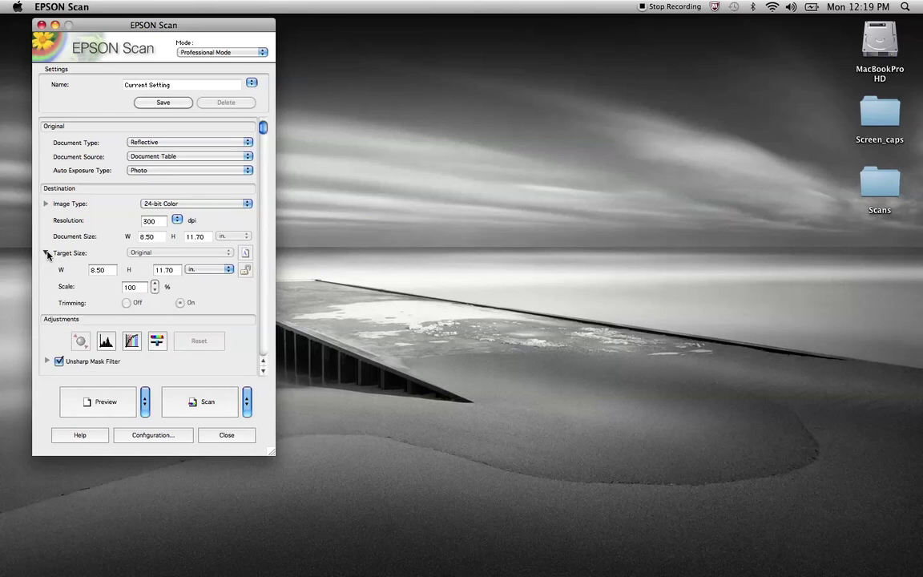
click(46, 253)
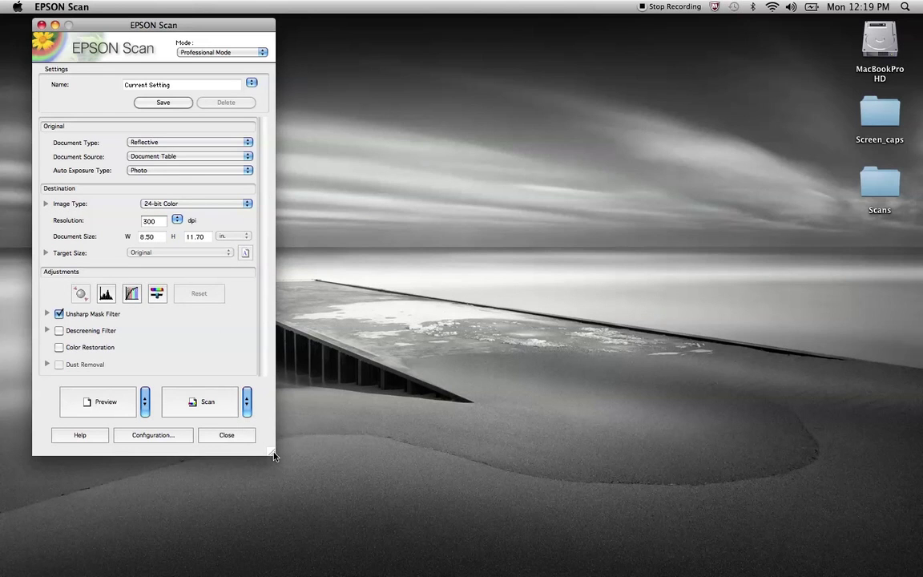
Make the scan settings window taller and set the image type to 8-bit Grayscale
drag(273, 455, 294, 497)
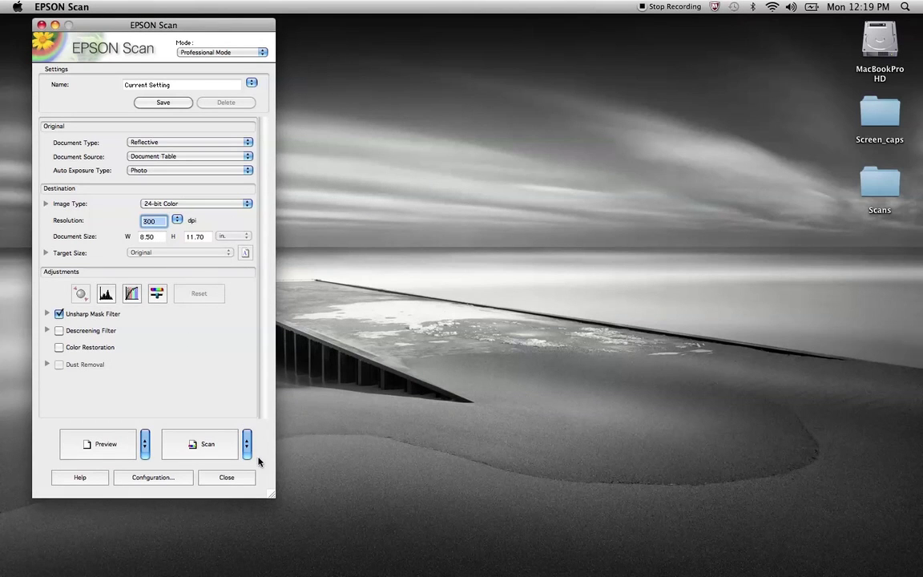
click(207, 206)
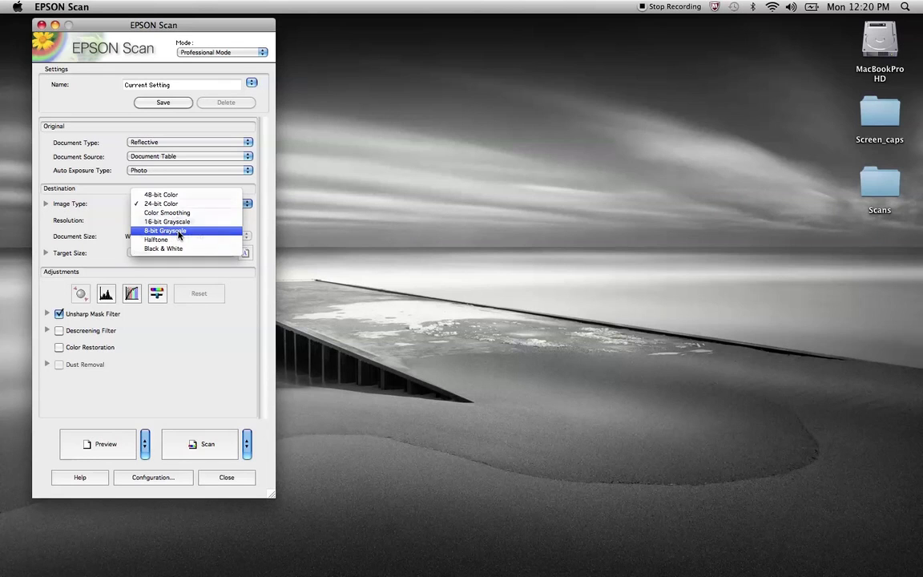
click(179, 232)
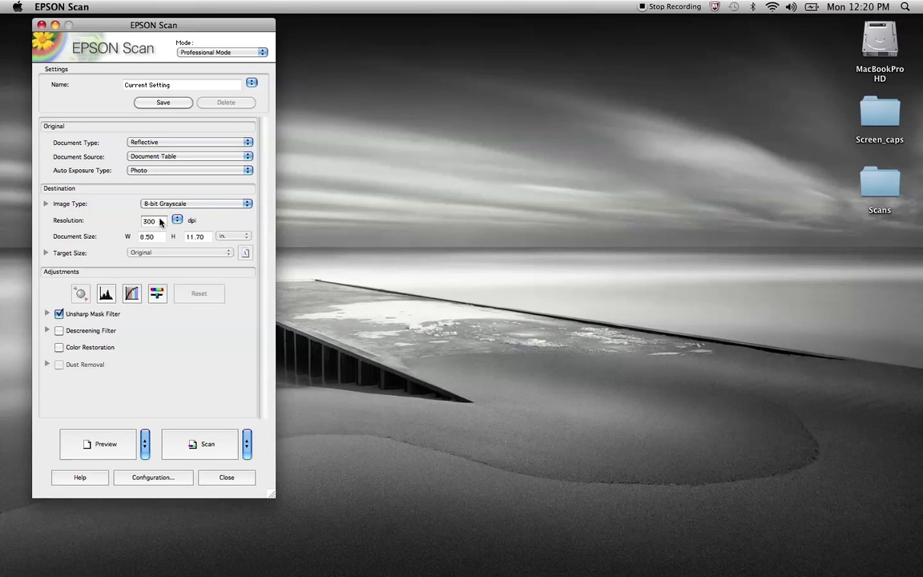
Set the scan resolution to 100 dpi and check the detailed target size options
double_click(149, 220)
text(1)
double_click(165, 222)
click(46, 253)
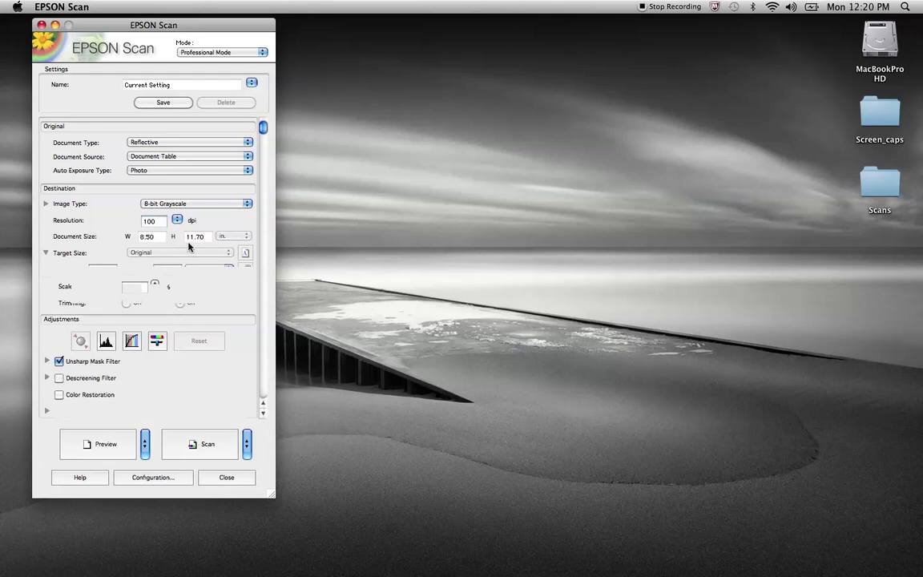
click(46, 252)
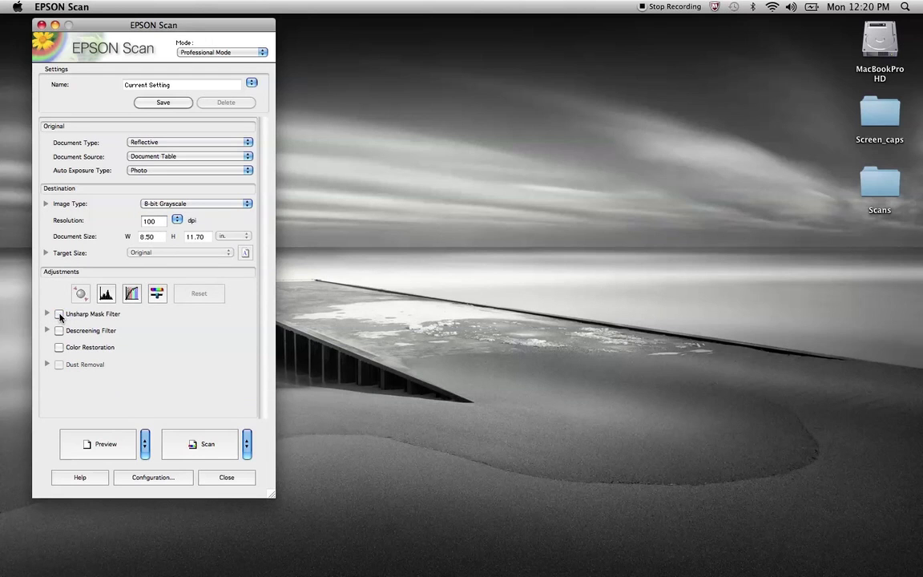
Turn on the Unsharp Mask Filter and run a preview scan, keeping Professional Mode
click(59, 314)
click(115, 445)
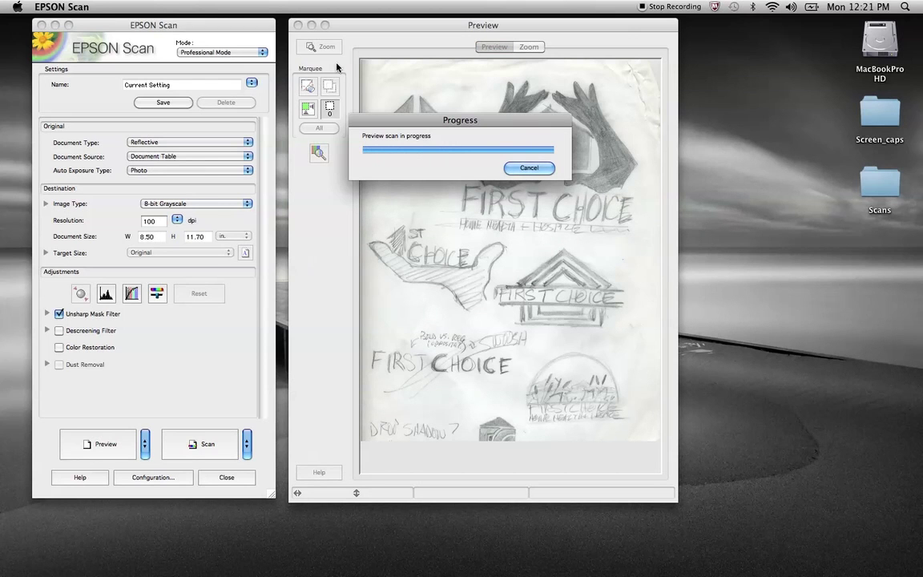
click(237, 53)
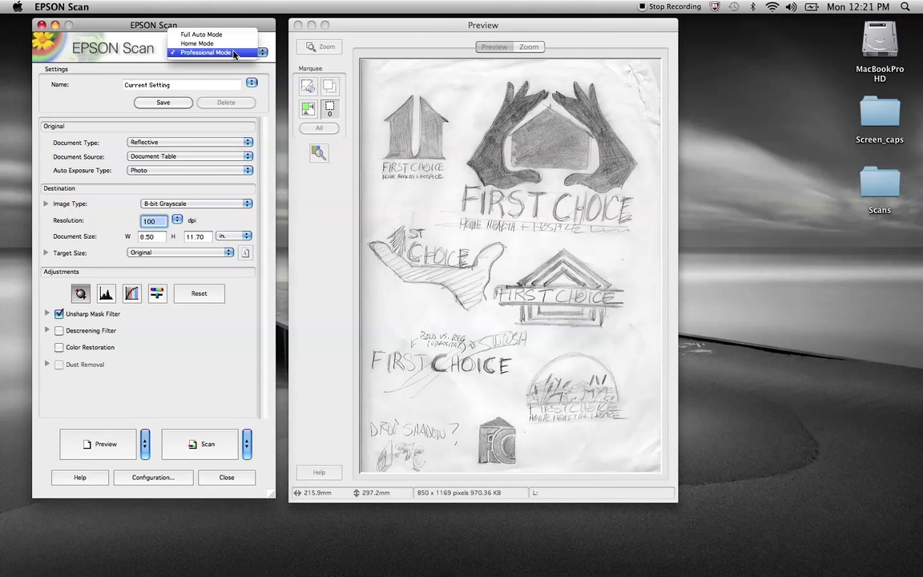
click(145, 66)
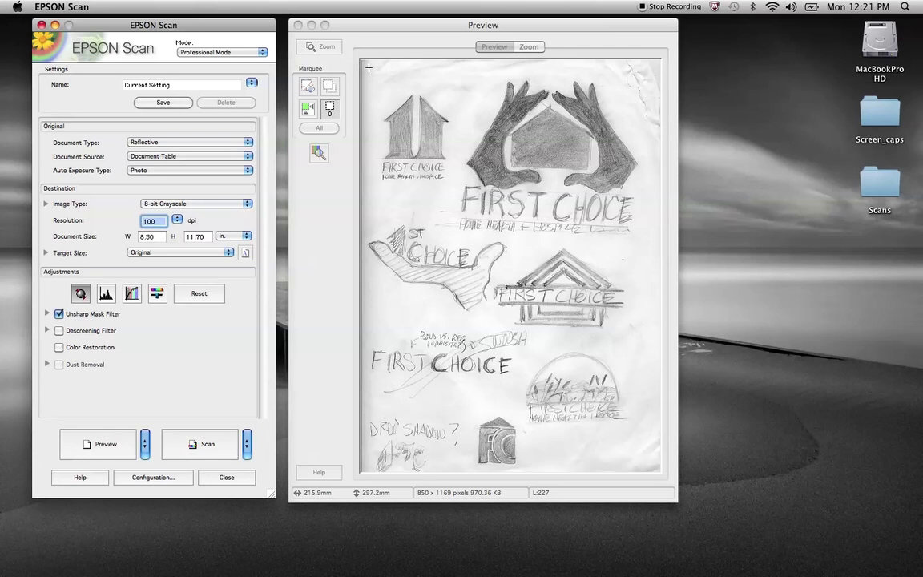
Draw a marquee of about 8.11 by 11.35 in around the sketches in the preview
drag(368, 67, 654, 467)
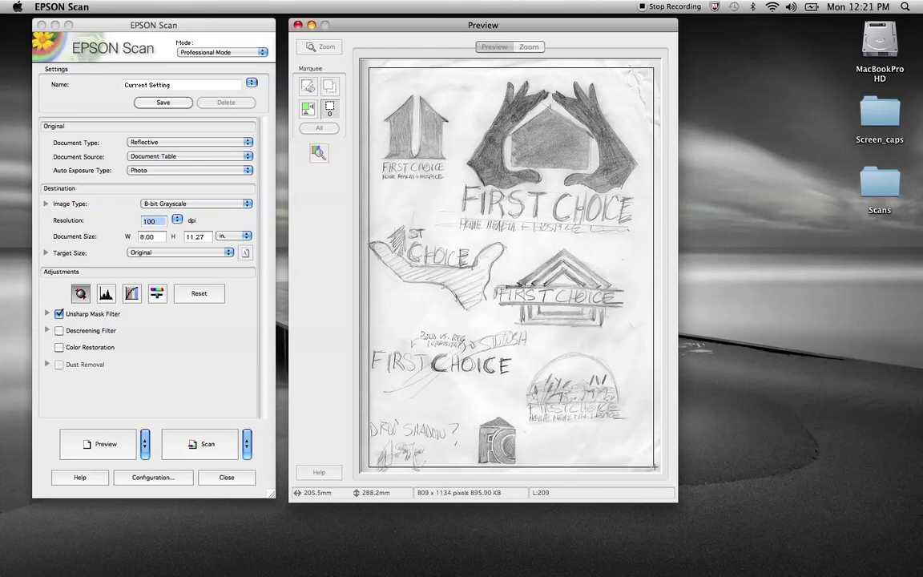
click(476, 95)
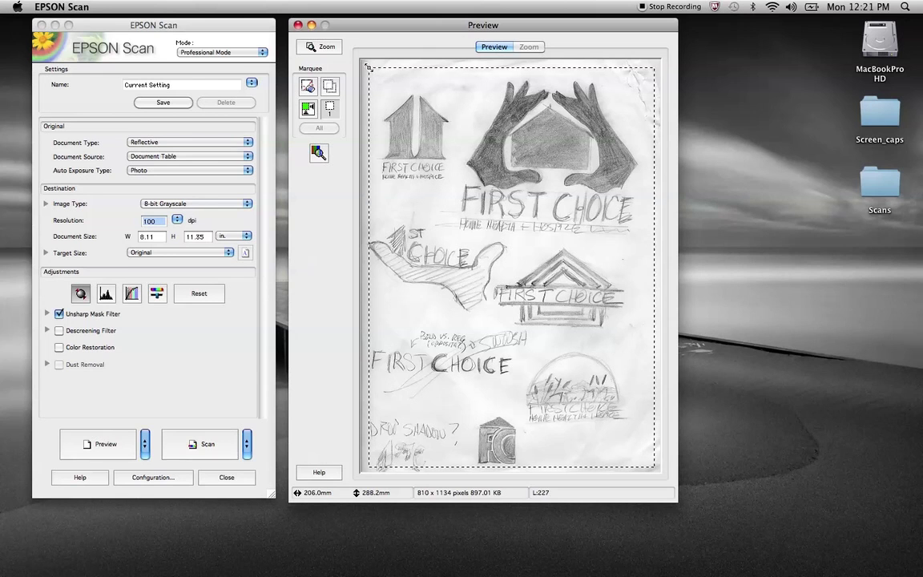
Shrink the marquee to about 2.24 by 2.89 in around the split-house sketch in the page's upper-left corner
drag(369, 68, 375, 83)
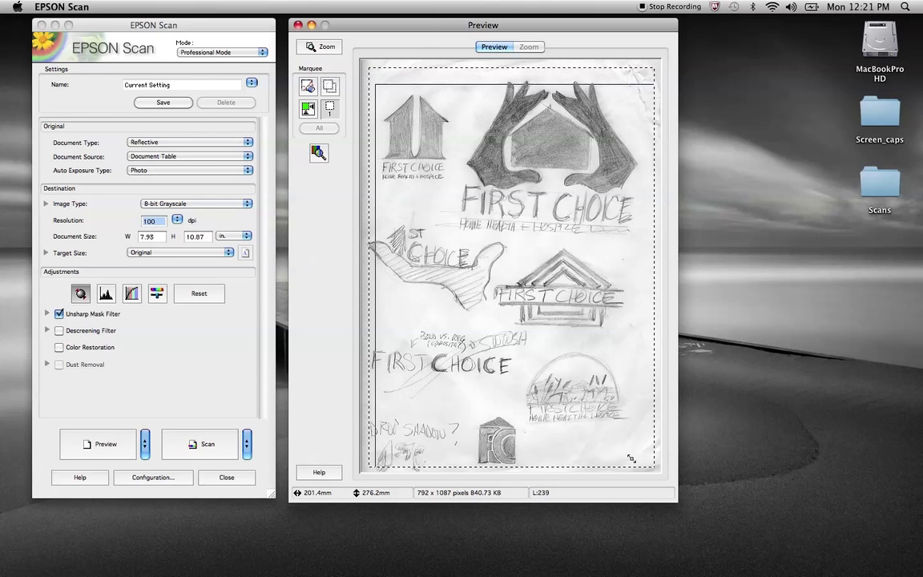
drag(631, 459, 453, 193)
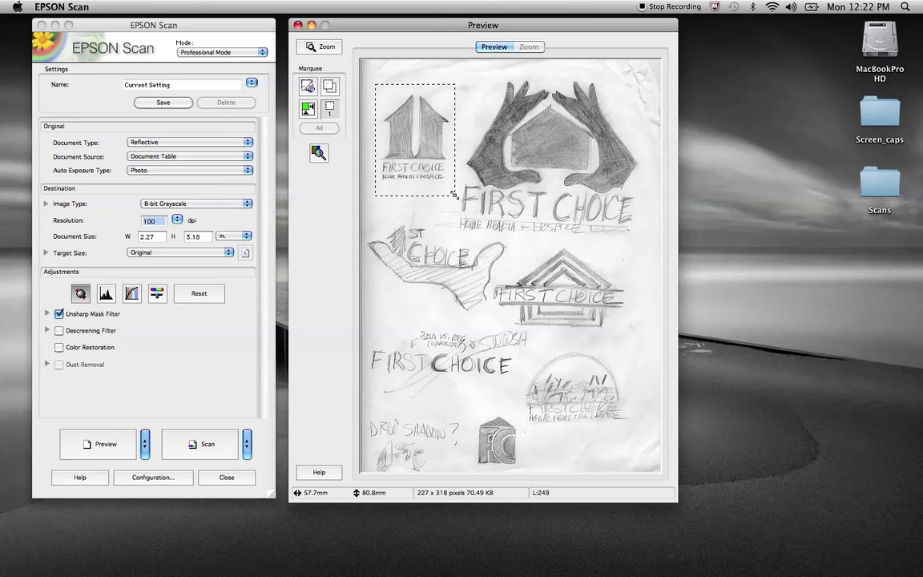
drag(453, 194, 558, 227)
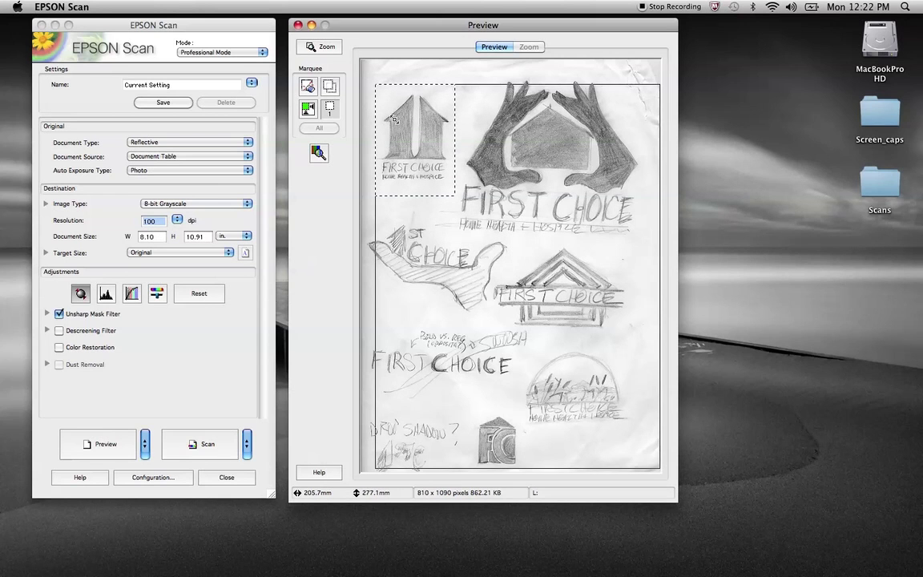
mouse_move(375, 84)
mouse_down()
mouse_move(333, 63)
mouse_move(366, 70)
mouse_move(330, 65)
mouse_move(377, 81)
mouse_move(376, 92)
mouse_up()
drag(657, 466, 454, 192)
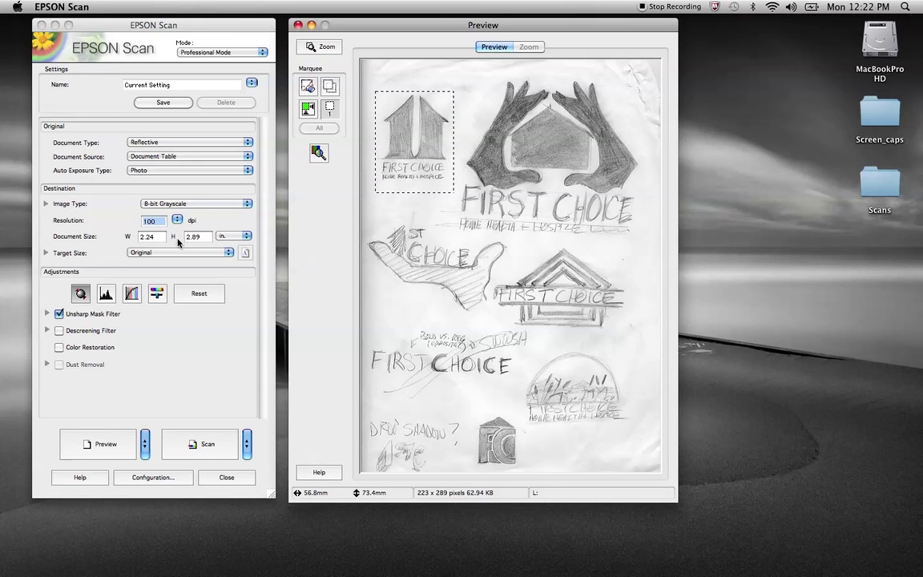
Enlarge the marquee around the split-house sketch slightly, to about 2.35 by 3.02 in
drag(207, 238, 181, 236)
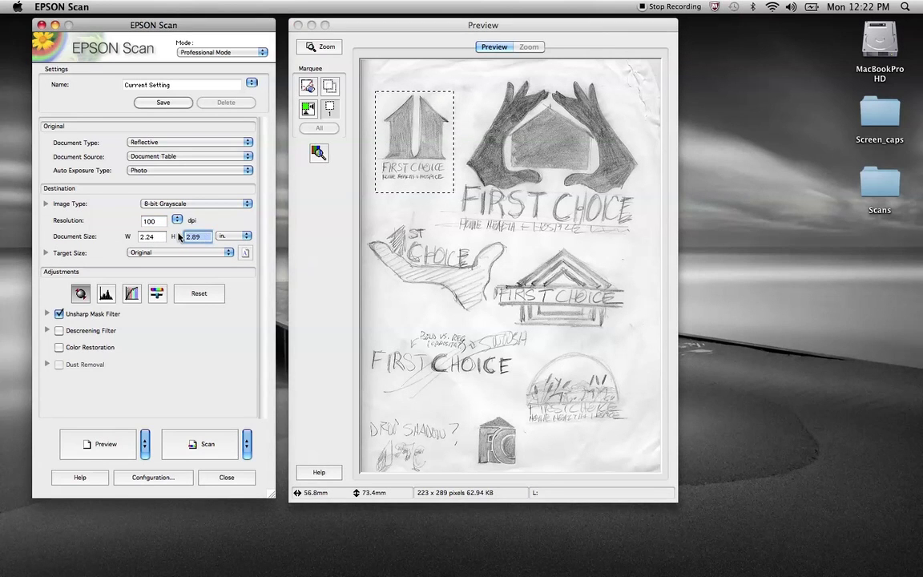
click(182, 236)
drag(453, 193, 457, 194)
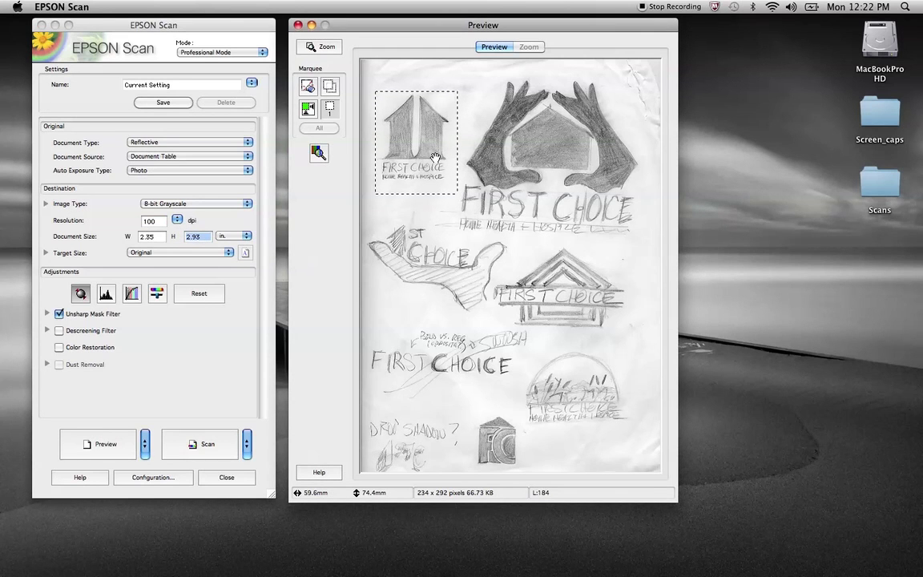
drag(427, 87, 427, 86)
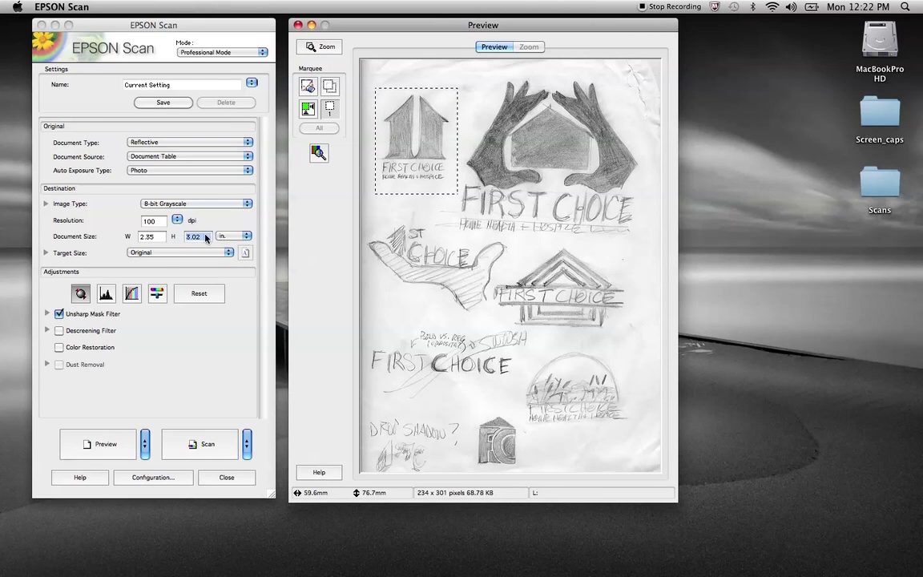
Set the document size to 2.5 by 3 in and reposition the marquee so it frames the split-house sketch
click(140, 235)
text(2)
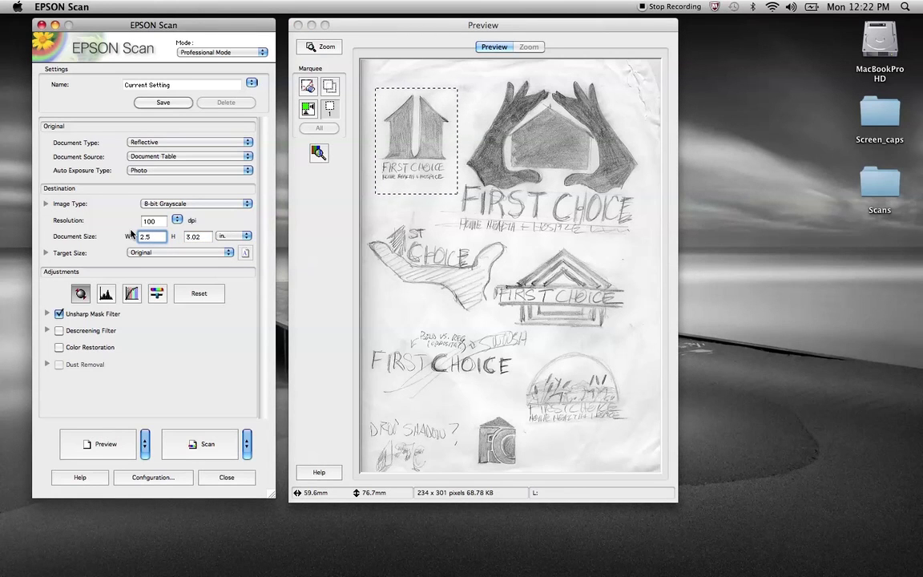
key(Tab)
text(3)
key(Tab)
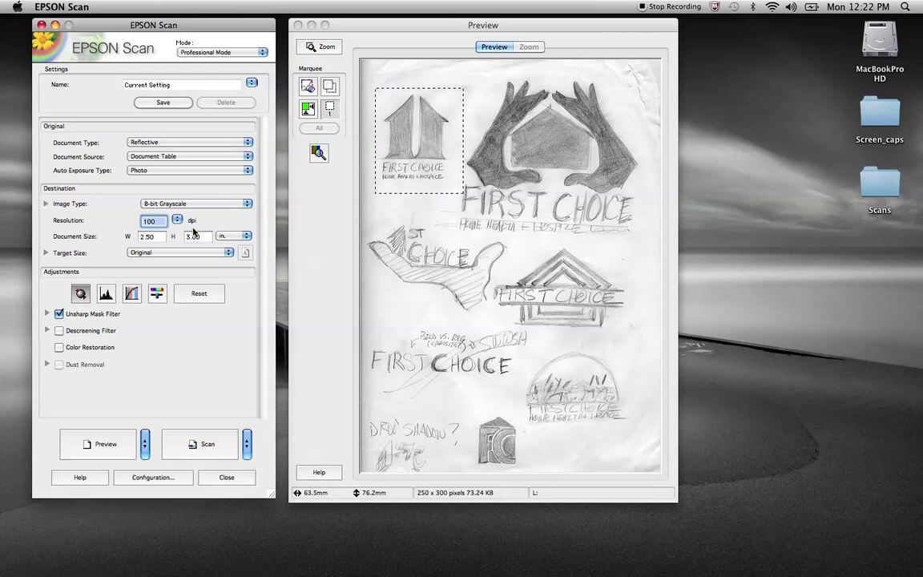
click(419, 139)
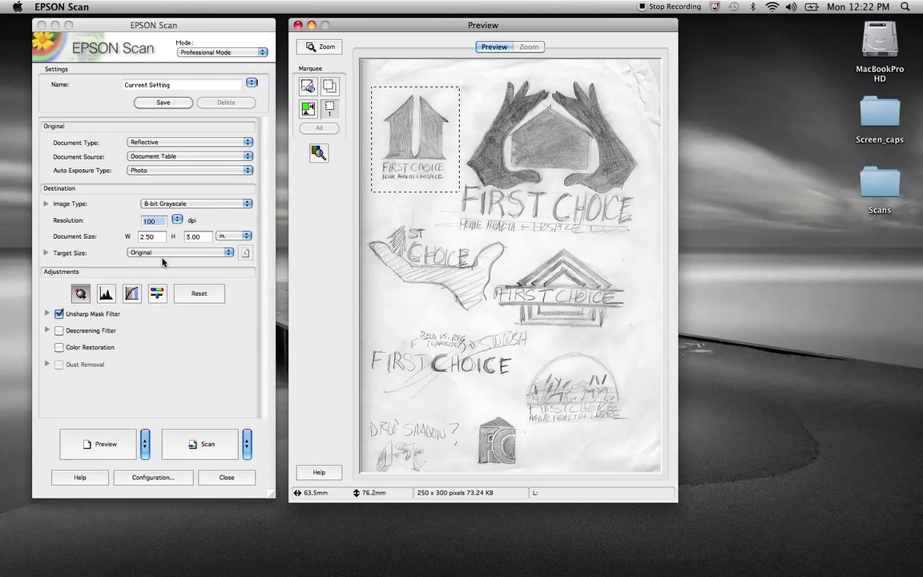
Expand the target size options and set the scale to 200%
click(46, 252)
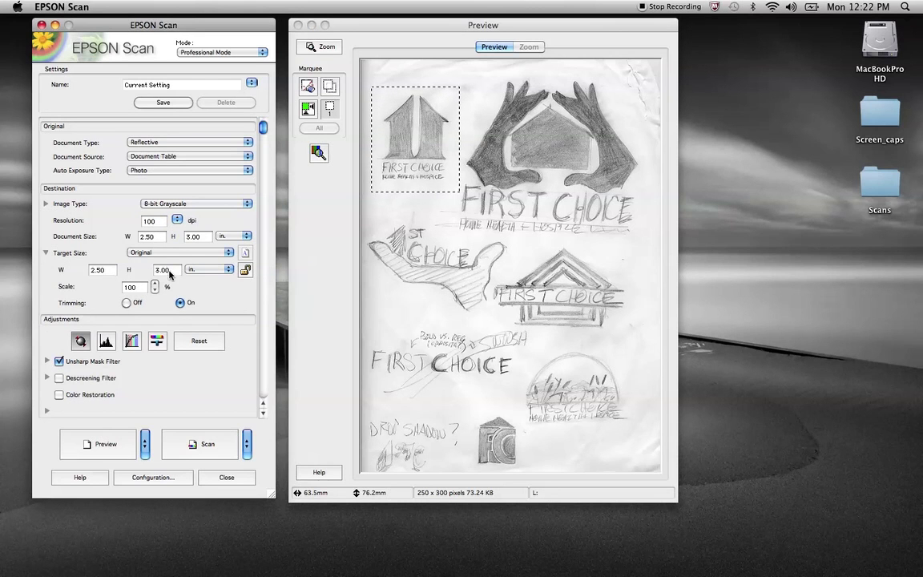
key(Tab)
text(2)
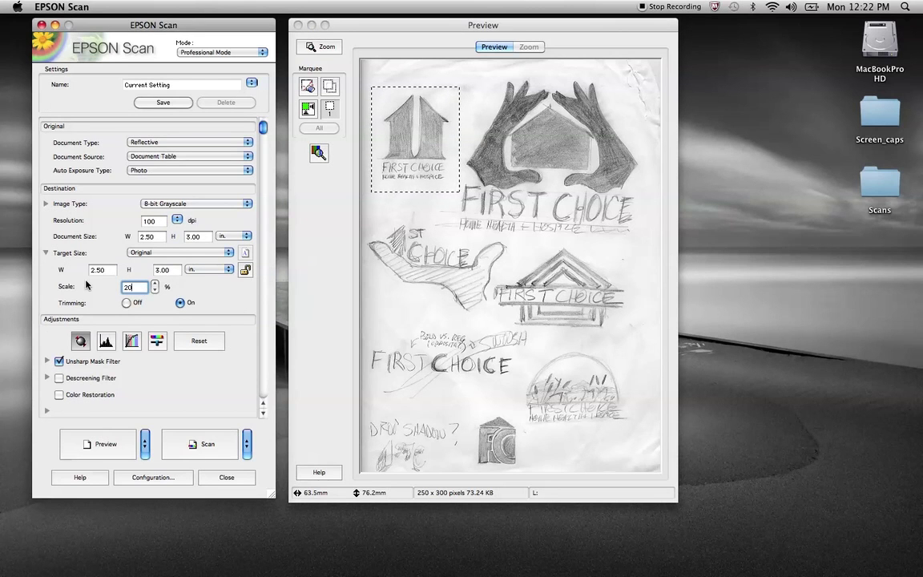
key(Tab)
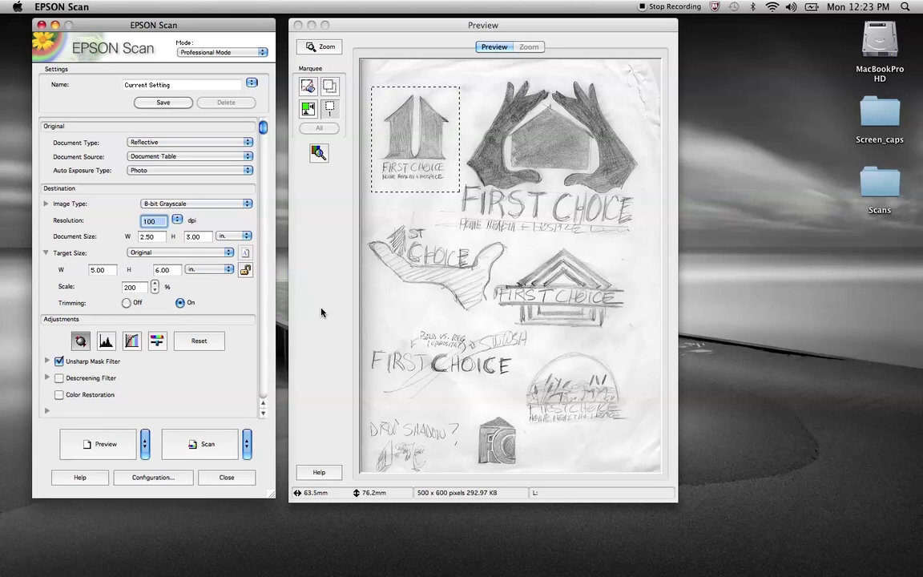
Start the scan and choose the Scans folder on the Desktop as the save location
click(212, 448)
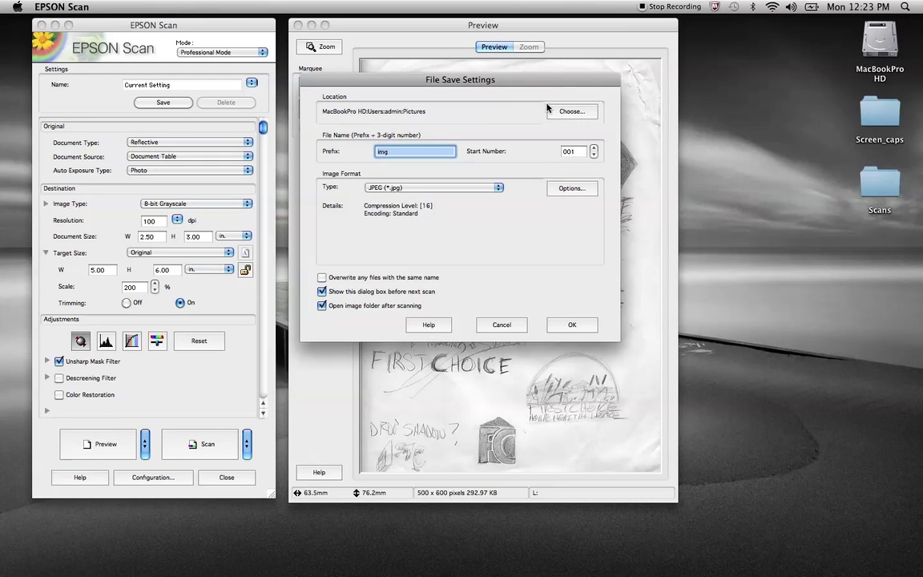
click(564, 112)
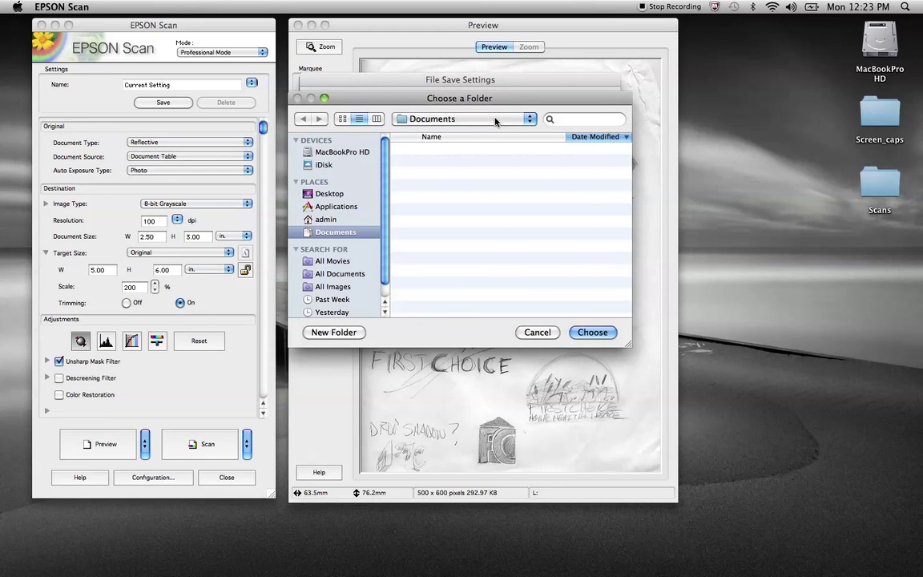
click(441, 126)
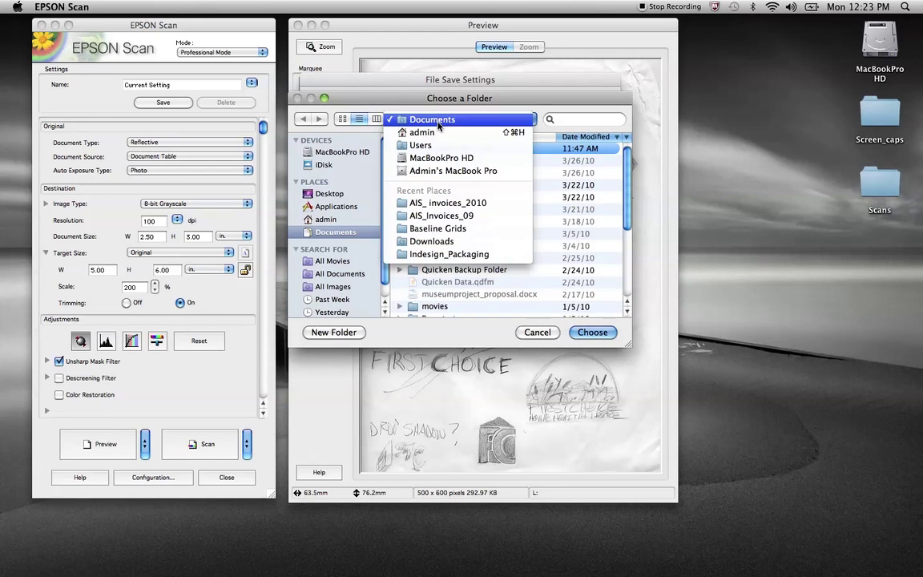
click(352, 205)
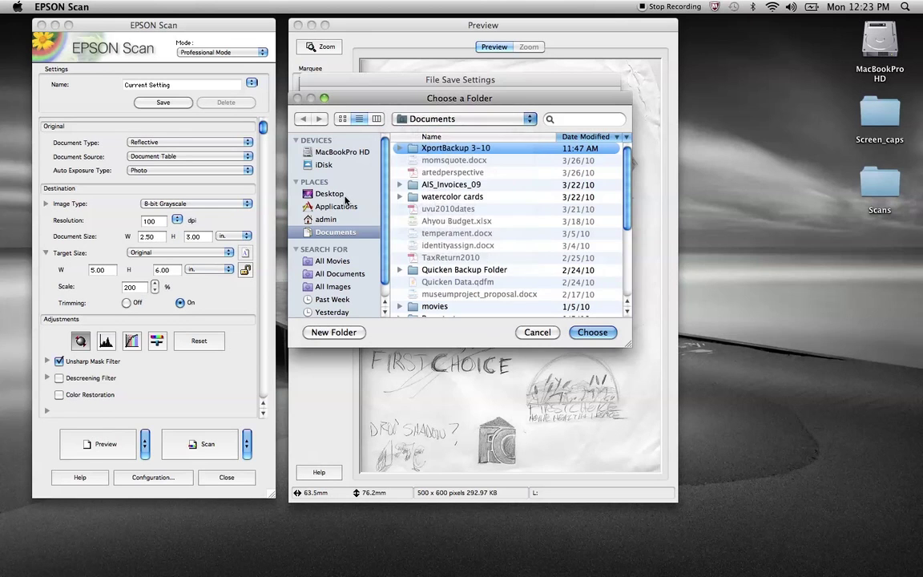
click(329, 193)
click(432, 149)
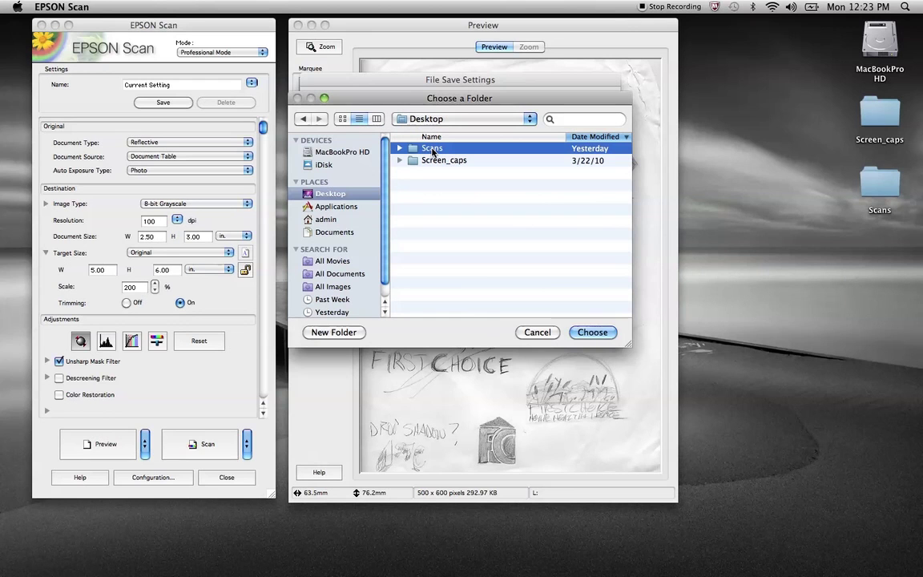
click(585, 335)
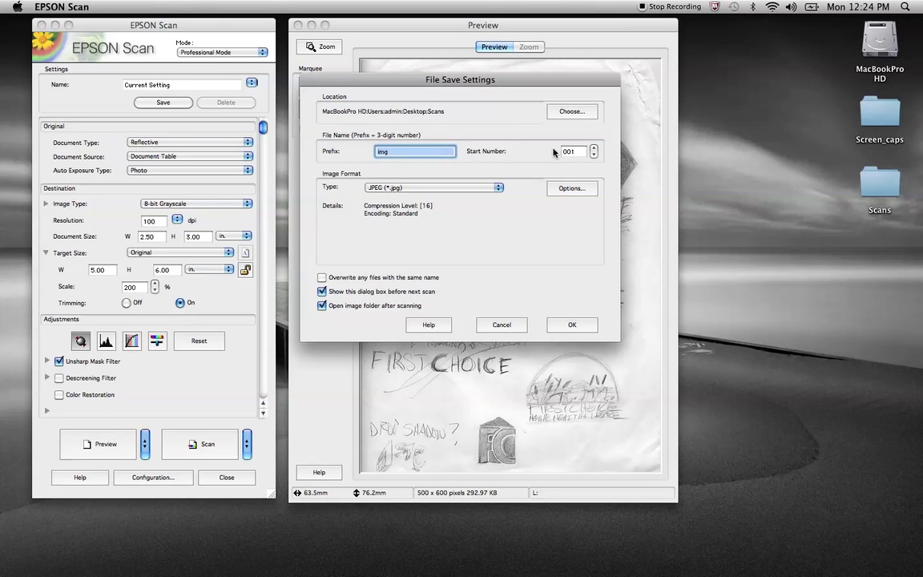
Keep JPEG as the image format with the prefix img, and run the scan
click(384, 187)
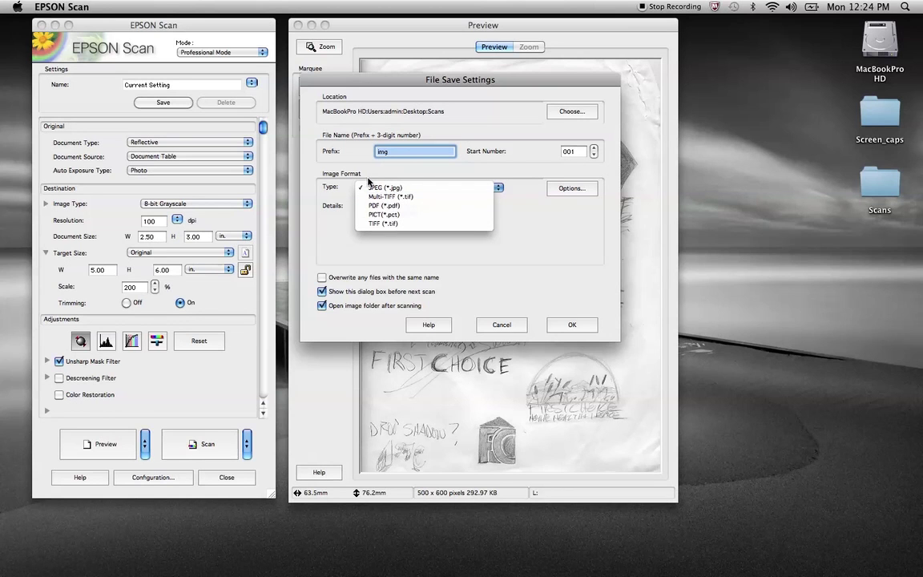
click(400, 188)
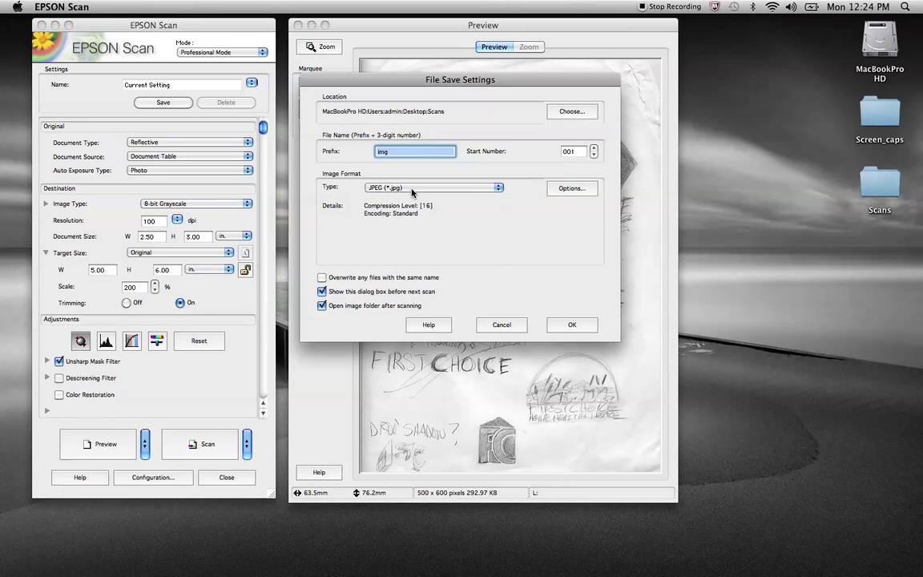
click(411, 189)
click(409, 175)
click(574, 324)
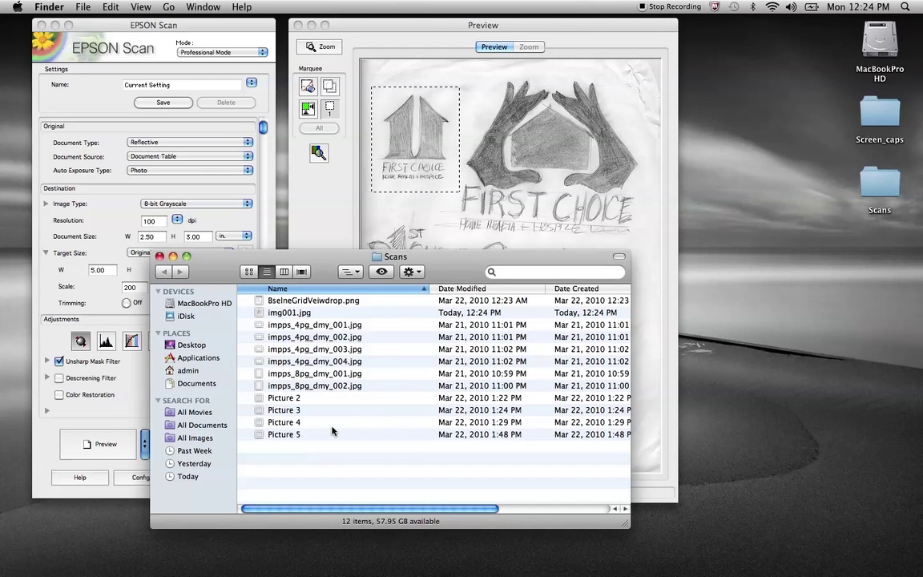
Open img001.jpg from the Scans folder to inspect the scan, closing the folder window and the image
click(304, 315)
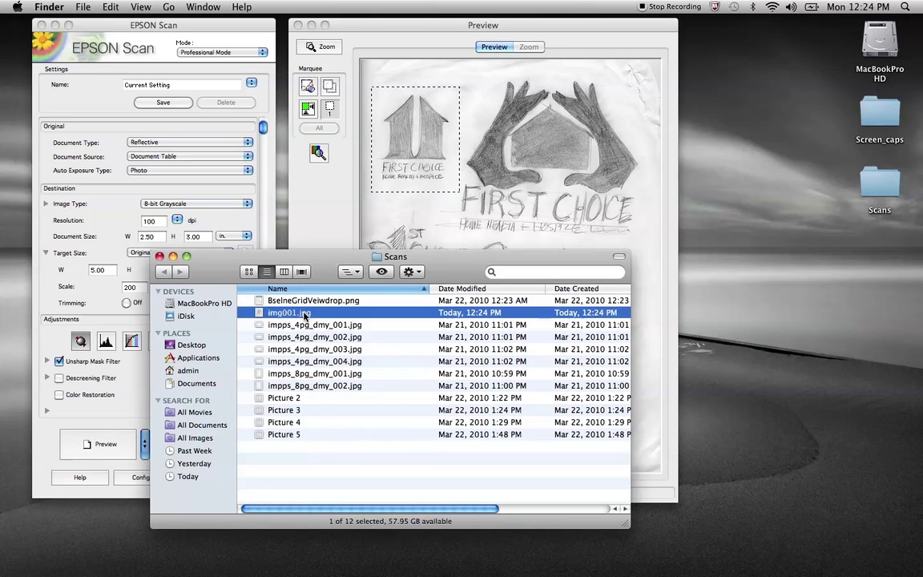
double_click(305, 315)
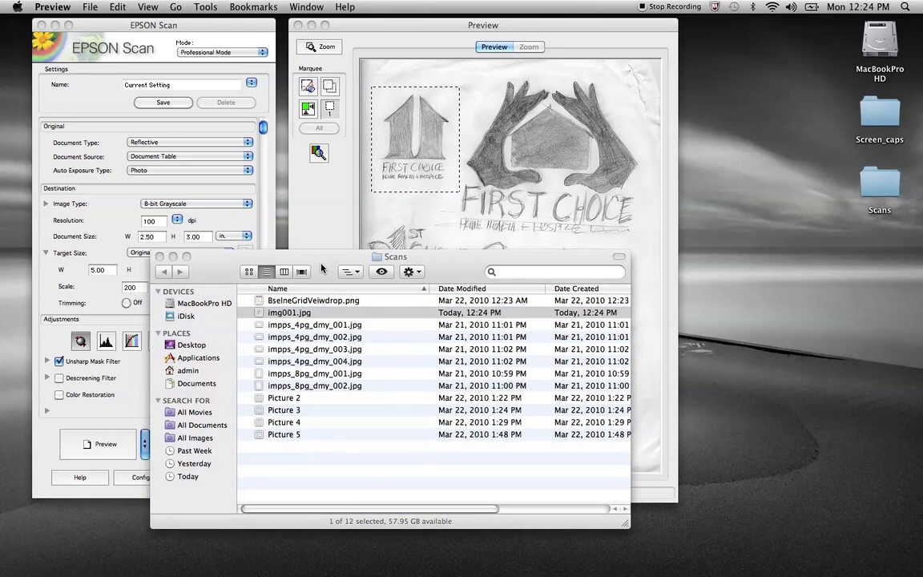
click(322, 267)
click(159, 256)
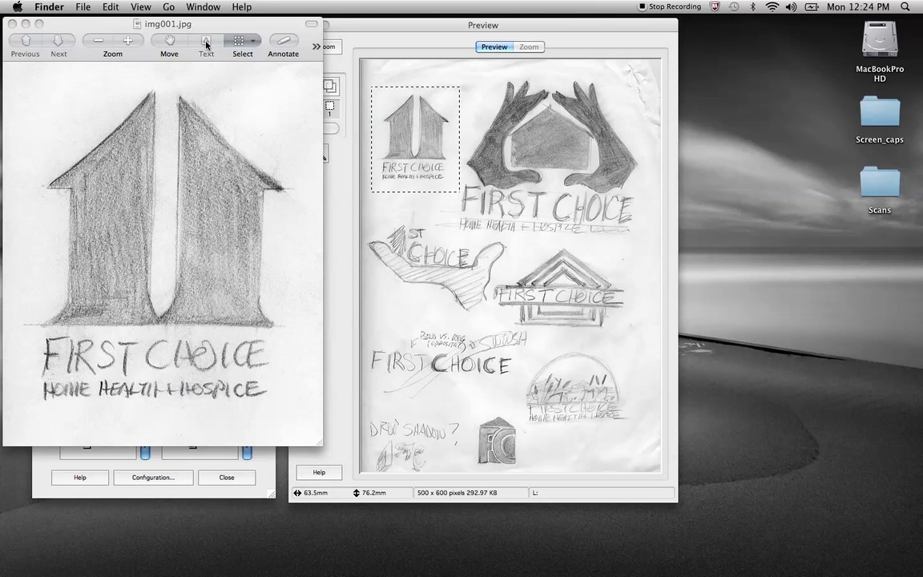
click(171, 21)
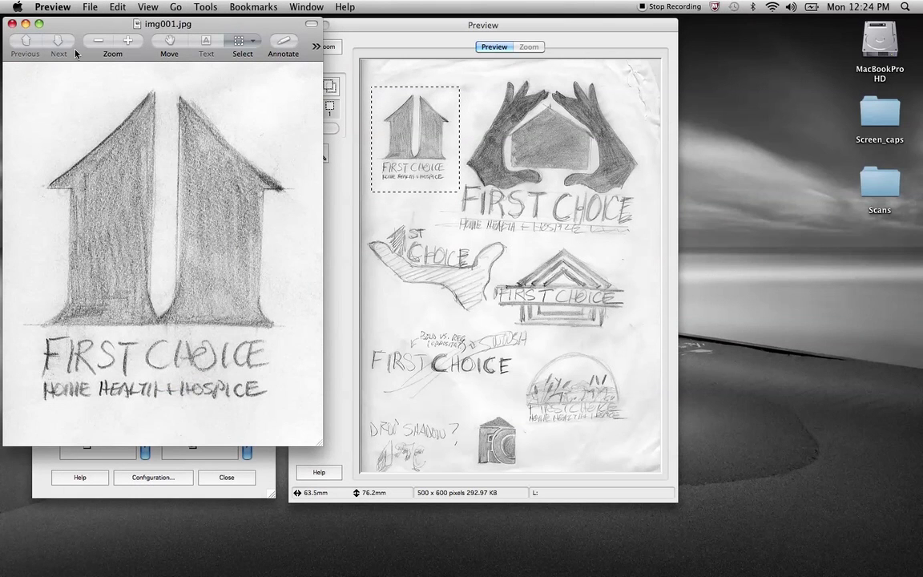
click(12, 24)
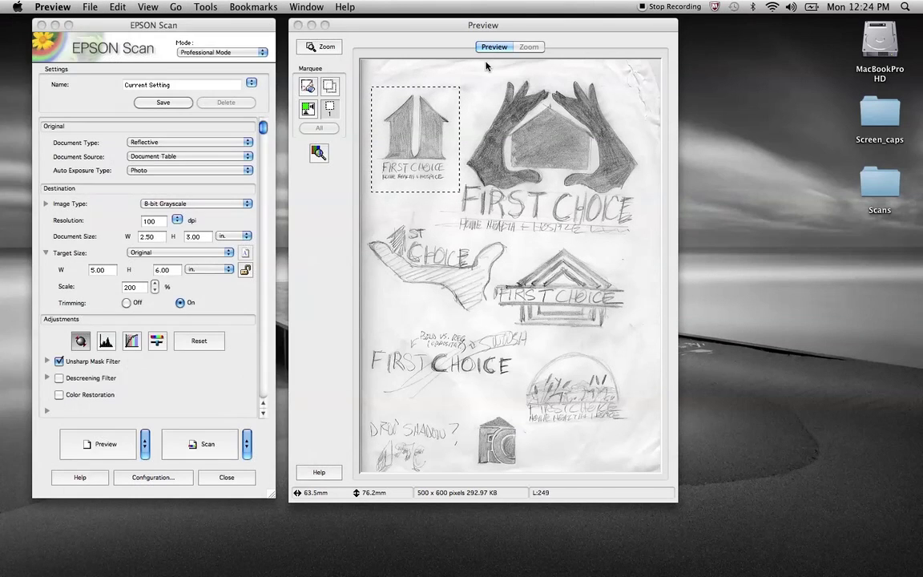